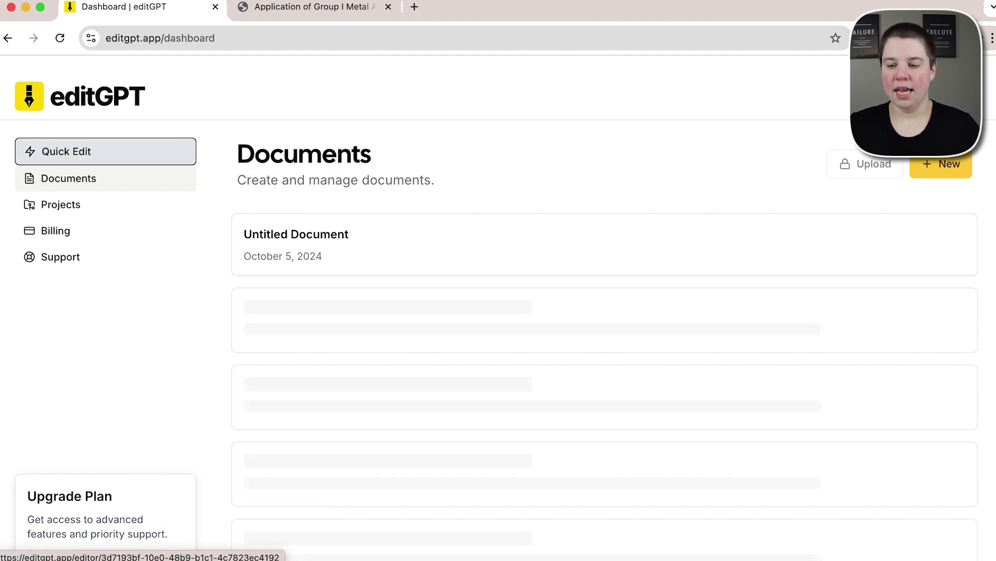
Create a new document and paste in the steroid paper's abstract from the PDF.
left_click(939, 164)
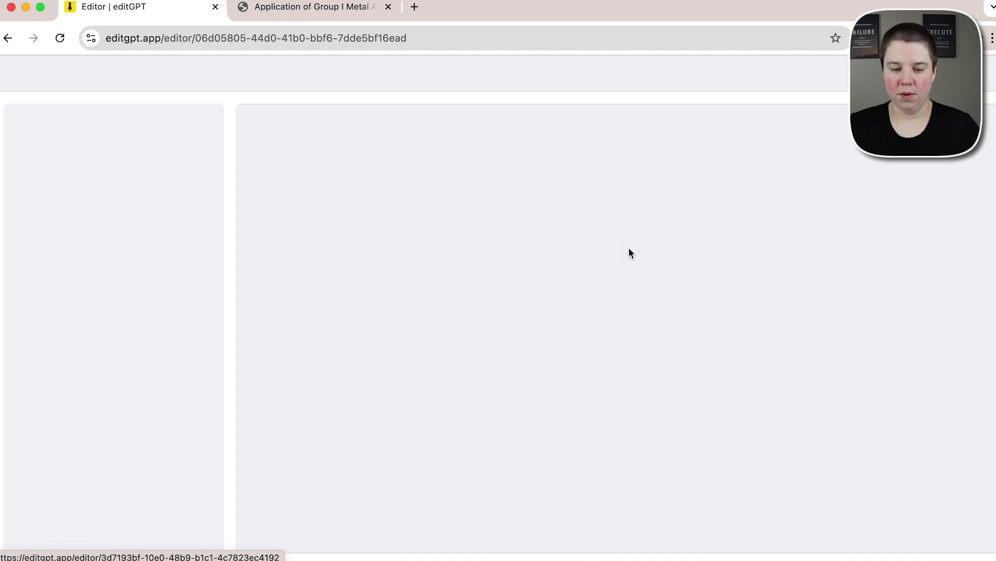
left_click(278, 20)
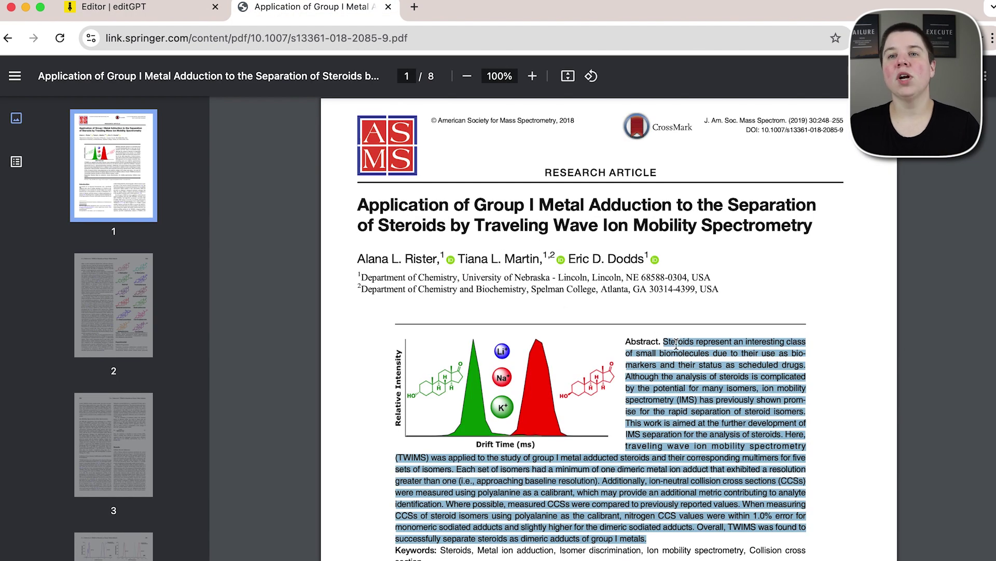
left_click(117, 16)
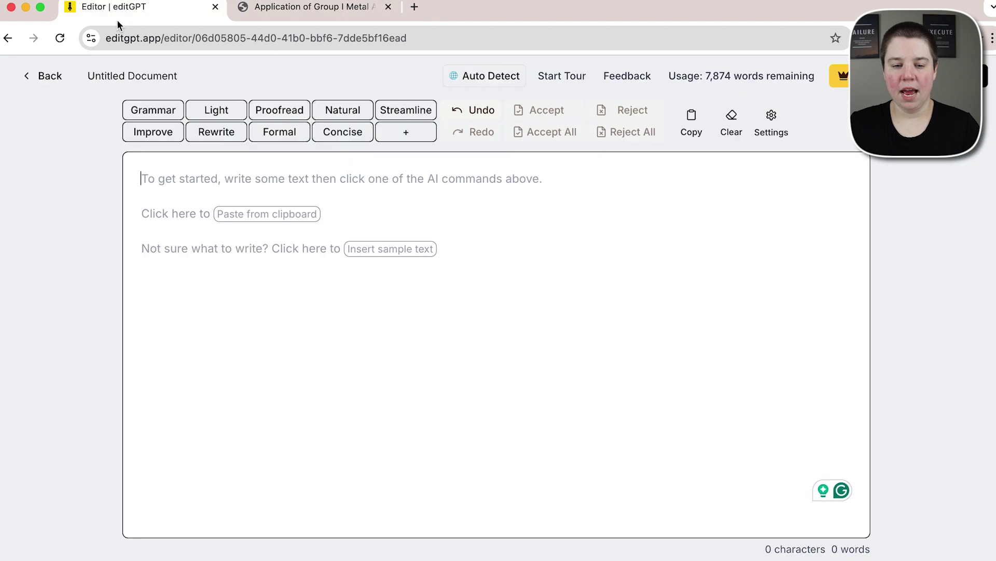
type("Steroids represent an interesting class of small biomolecules due to their use as biomarkers and their status as scheduled drugs. Although the analysis of steroids is complicated by the potential for many isomers, ion mobility spectrometry (IMS) has previously shown promise for the rapid separation of steroid isomers. This work is aimed at the further development of IMS separation for the analysis of steroids. Here, traveling wave ion mobility spectrometry (TWIMS) was applied to the study of group I metal adducted steroids and their corresponding multimers for five sets of isomers. Each set of isomers had a minimum of one dimeric metal ion adduct that exhibited a resolution greater than one (i.e., approaching baseline resolution). Additionally, ion-neutral collision cross sections (CCSs) were measured using polyalanine as a calibrant, which may provide an additional metric contributing to analyte identification. Where possible, measured CCSs were compared to previously reported values. When measuring CCSs of steroid isomers using polyalanine as the calibrant, nitrogen CCS values were within 1.0% error for monomeric sodiated adducts and slightly higher for the dimeric sodiated adducts. Overall, TWIMS was found to successfully separate steroids as dimeric adducts of group I metals.")
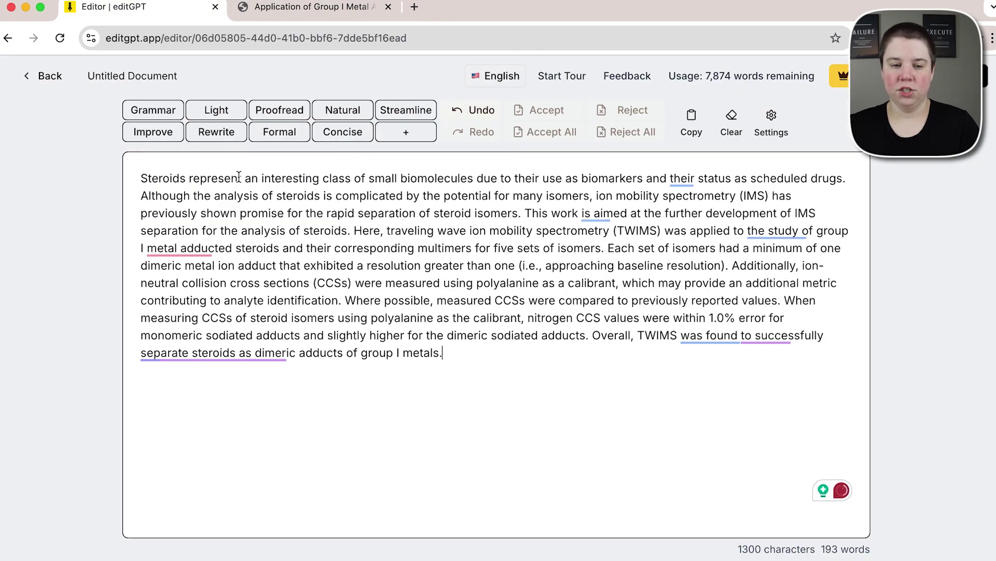
Rename the document from Untitled Document to 'Abstract'.
left_click(139, 76)
left_click_drag(178, 76, 89, 76)
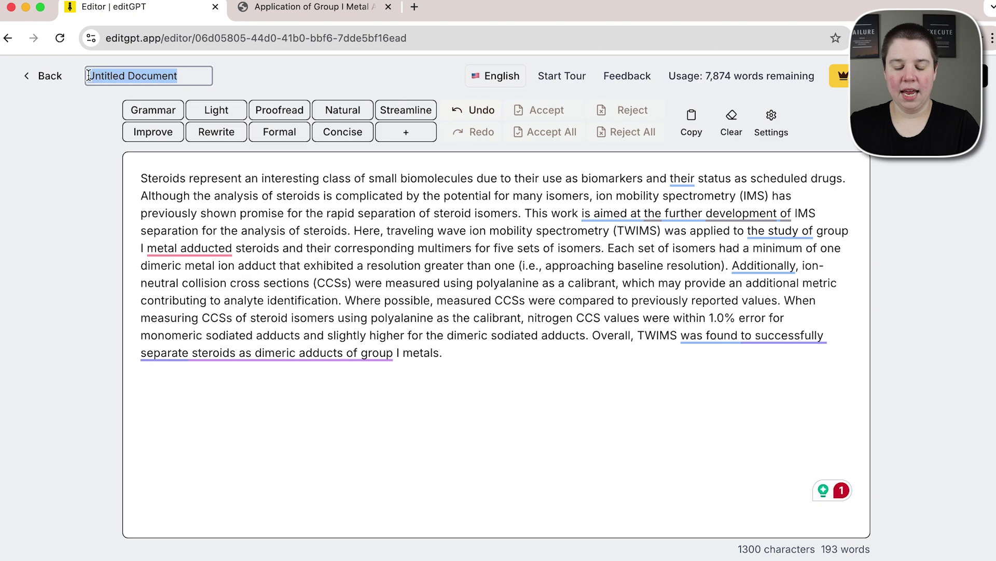
type("Abstract")
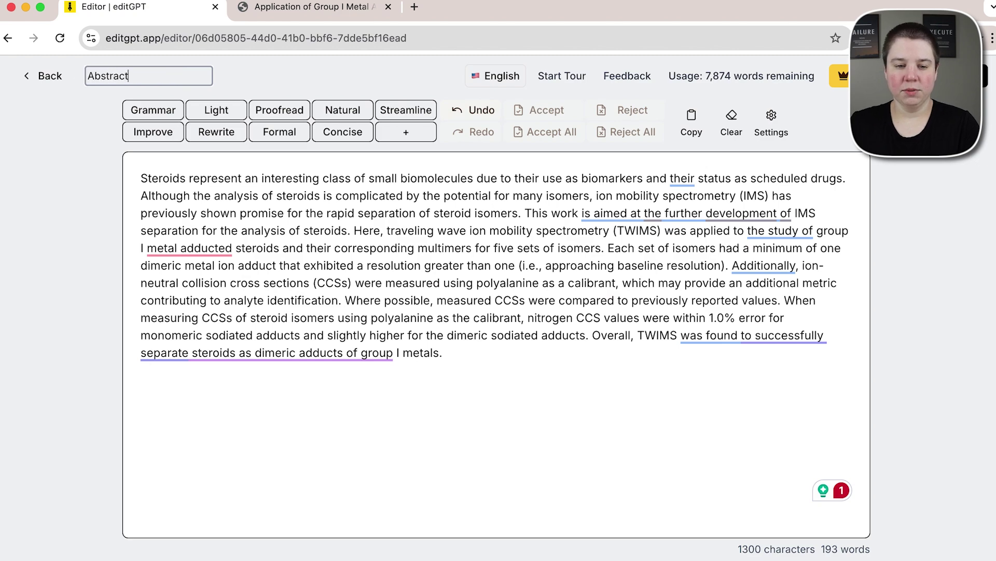
key("Return")
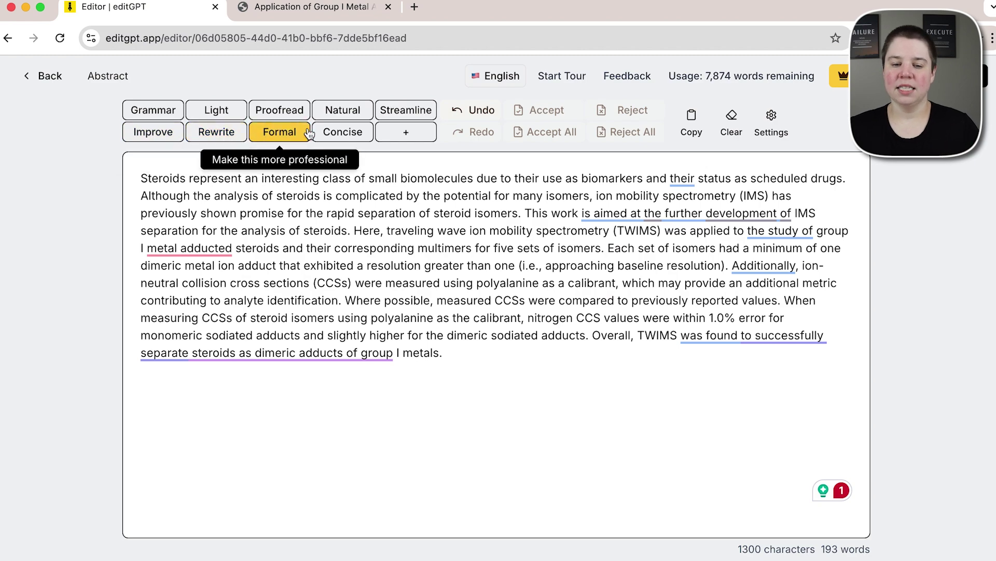
left_click(402, 134)
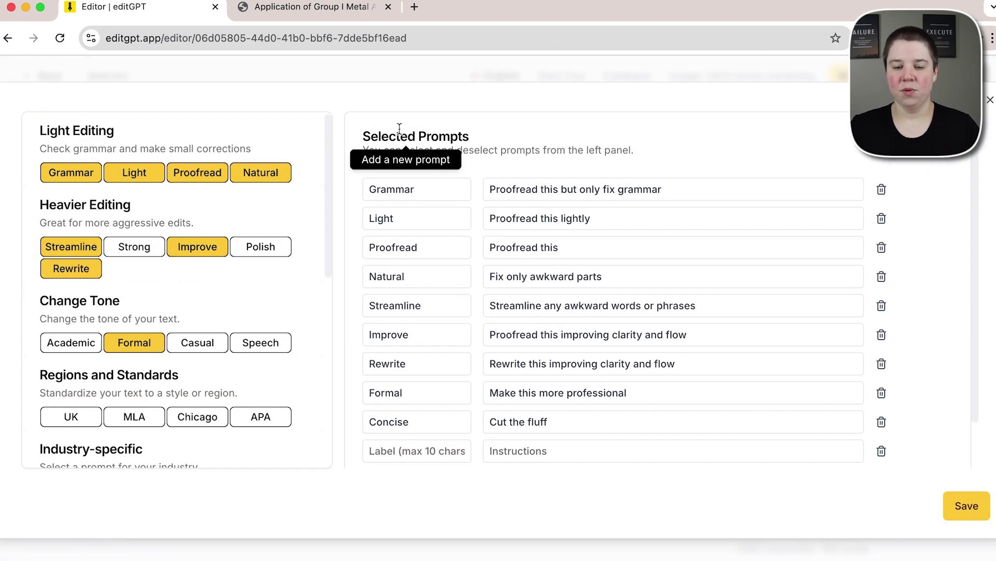
scroll(566, 288, "down", 3)
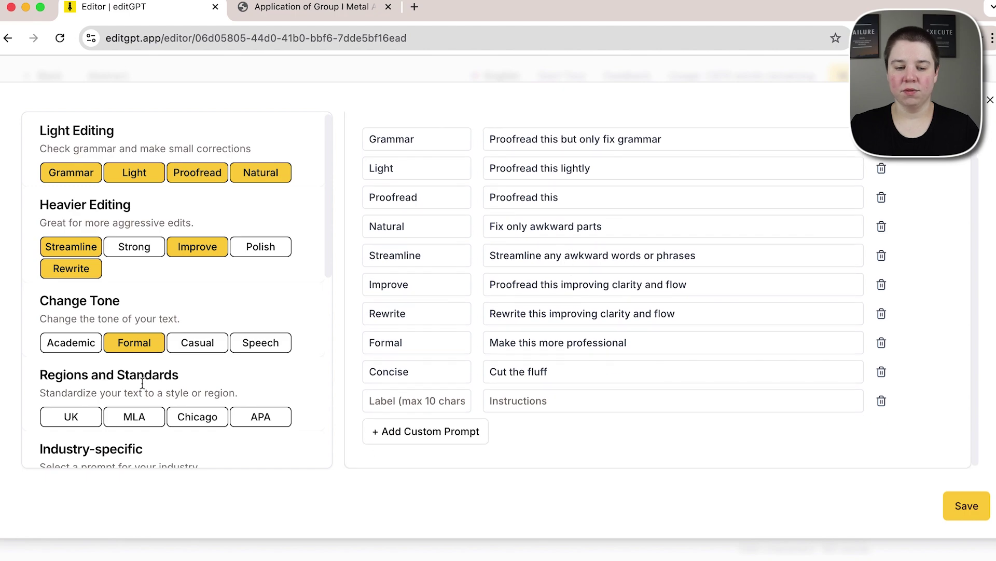
scroll(181, 319, "down", 6)
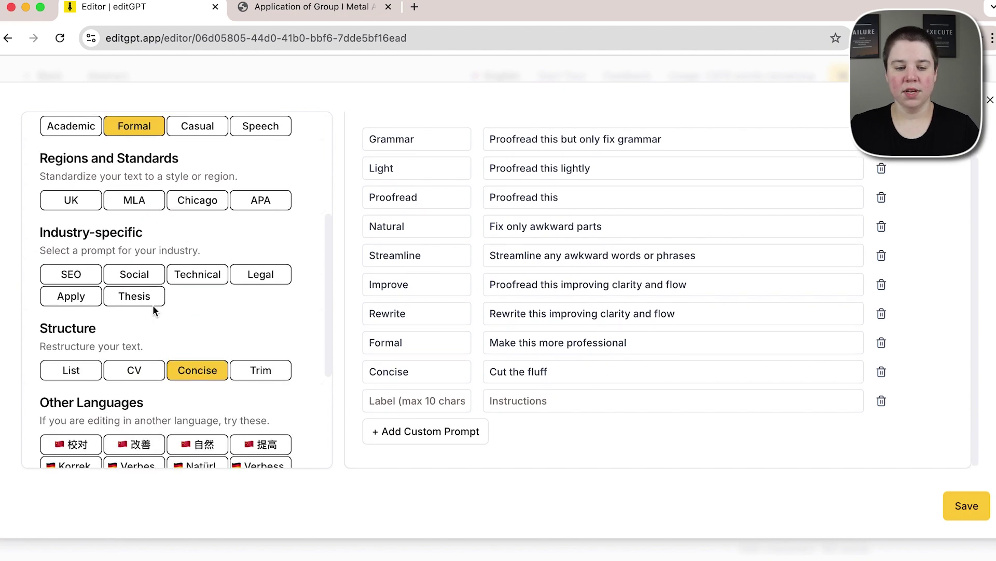
scroll(132, 253, "down", 3)
scroll(133, 255, "up", 9)
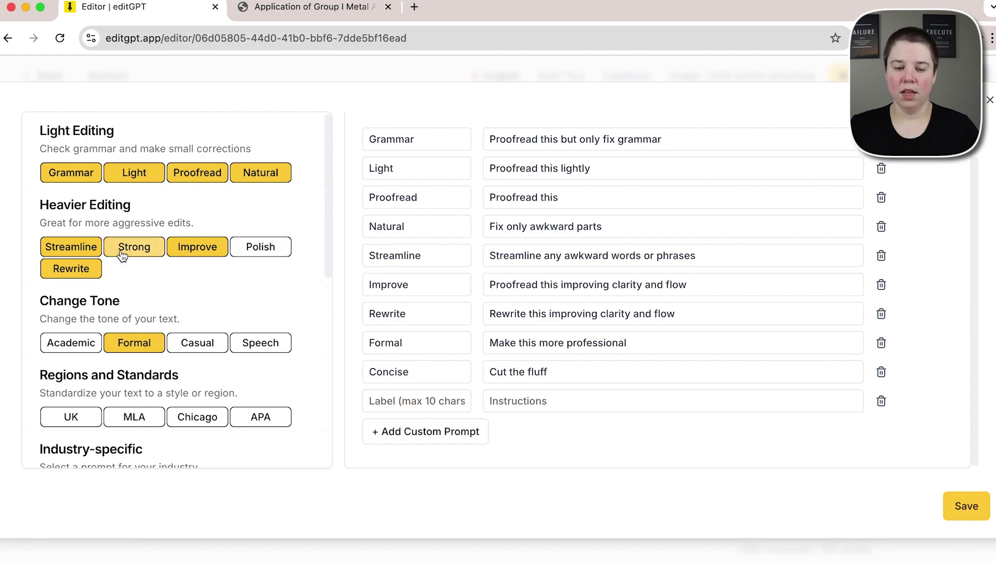
left_click(486, 404)
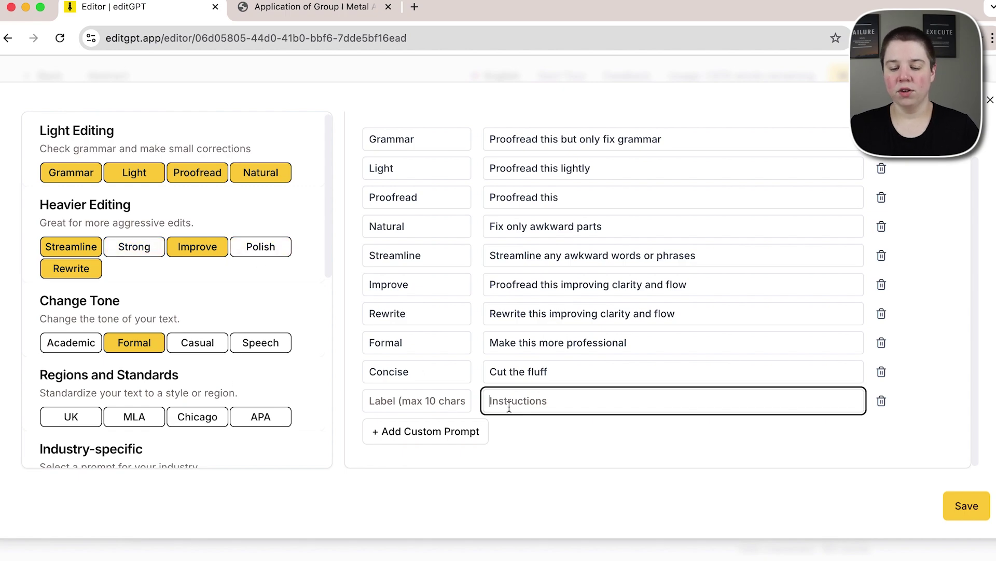
left_click(376, 406)
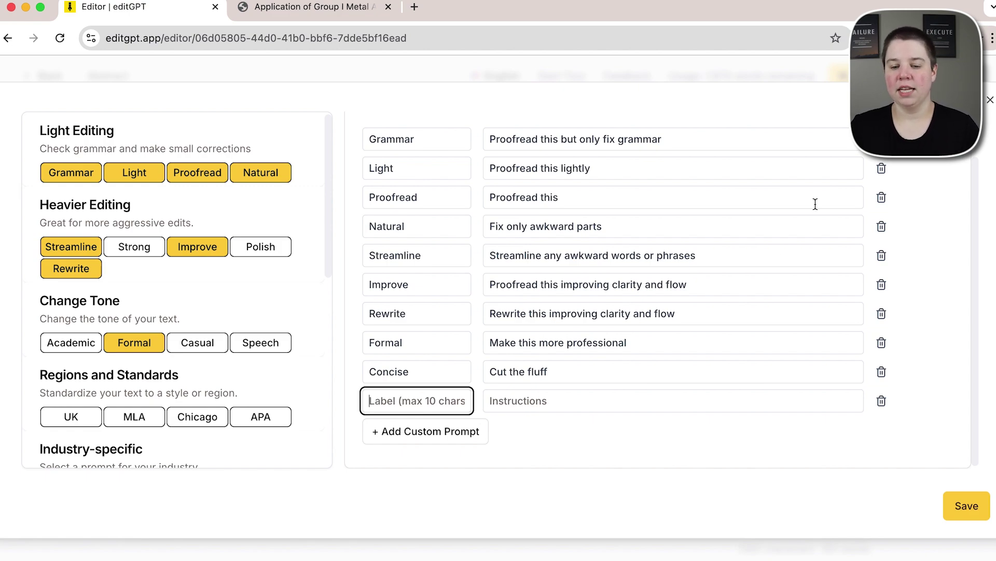
left_click(990, 100)
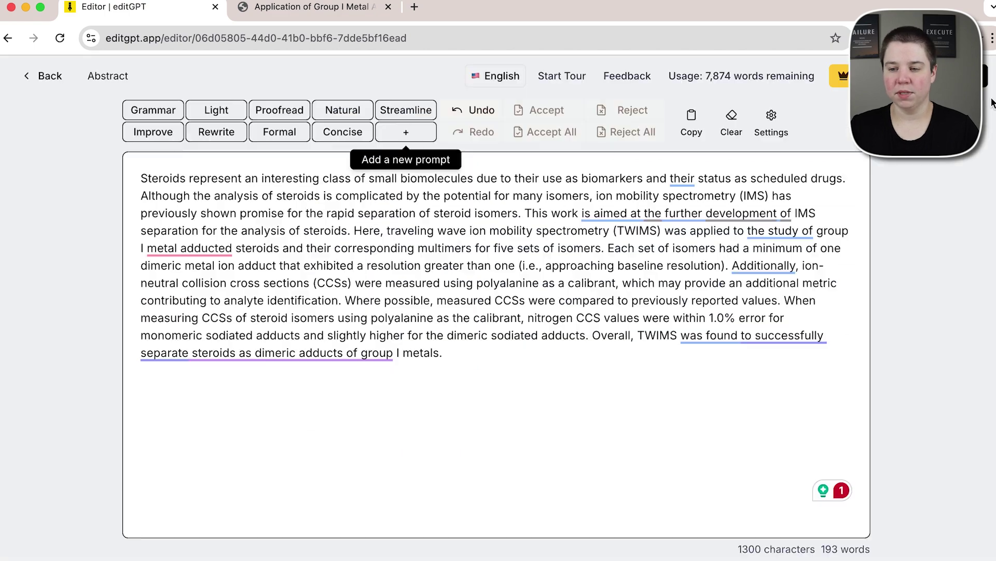
Run the Grammar check on the abstract, which suggests no edits.
left_click(152, 112)
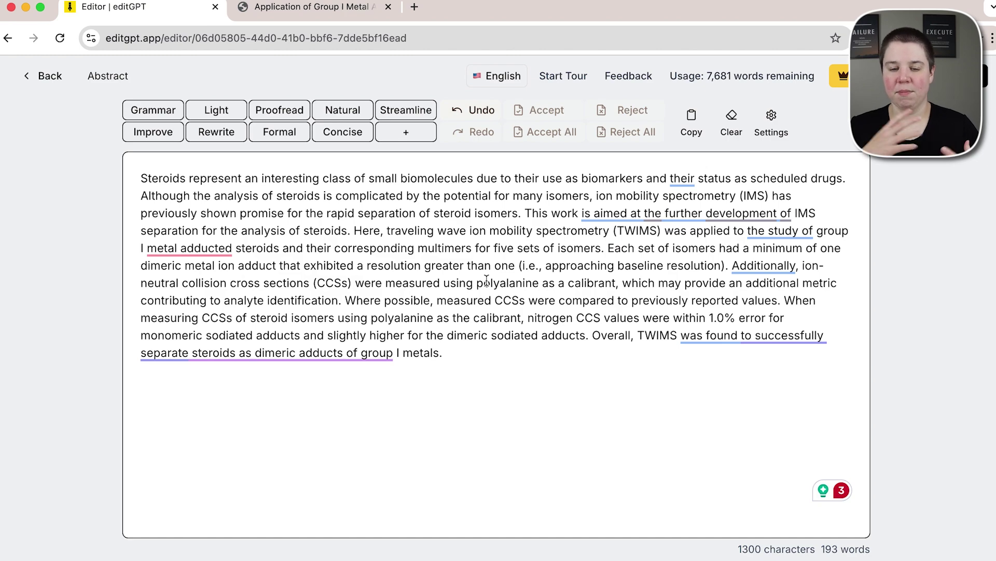
mouse_move(192, 246)
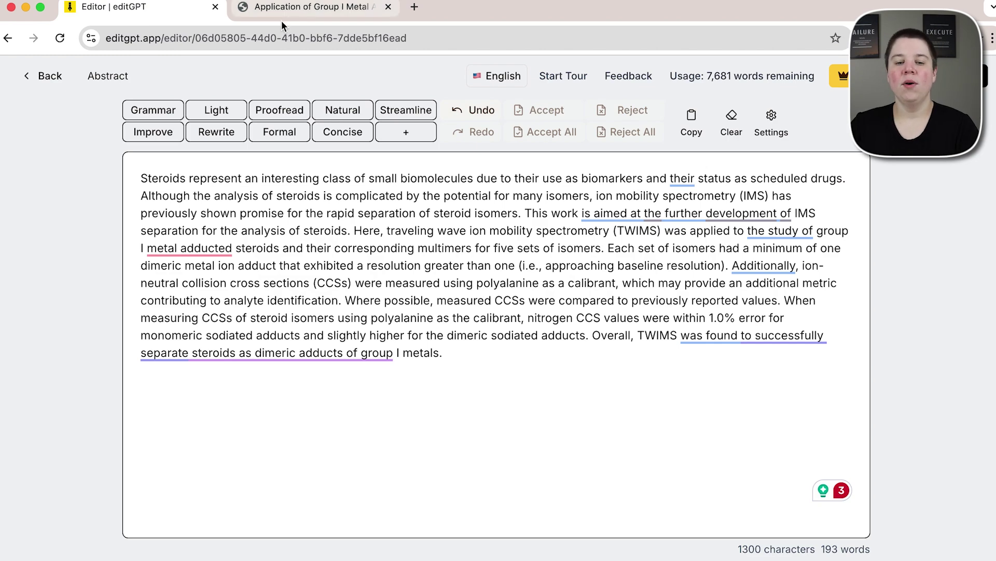
Proofread the abstract, accept the metal-adducted hyphen fix, and run the awkward-phrasing pass.
left_click(299, 113)
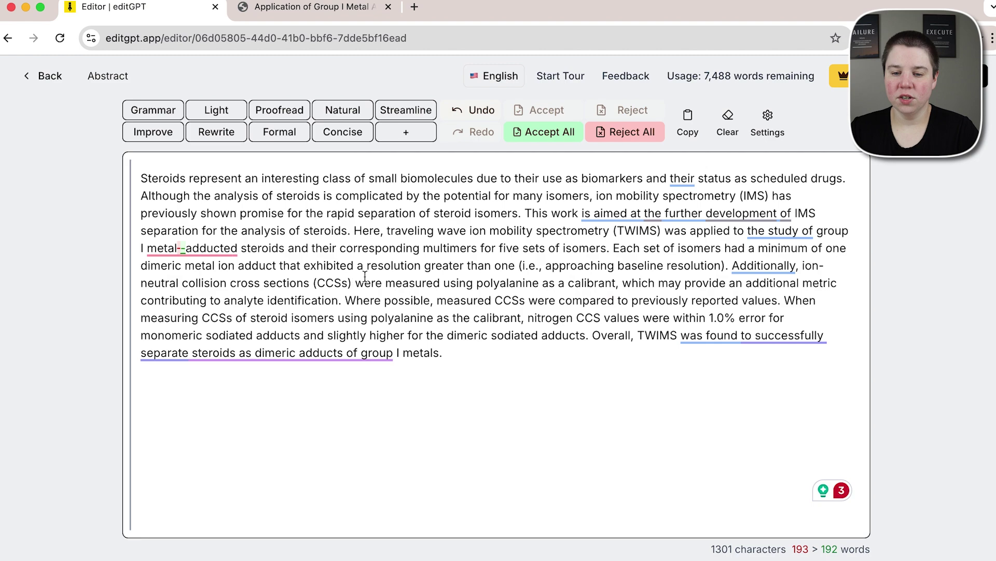
mouse_move(157, 249)
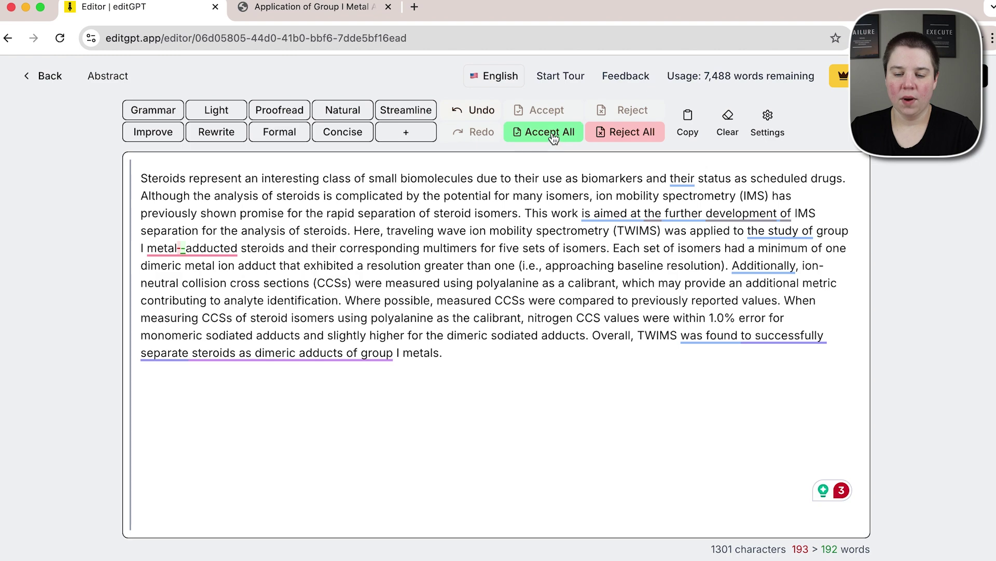
left_click(177, 249)
left_click(168, 218)
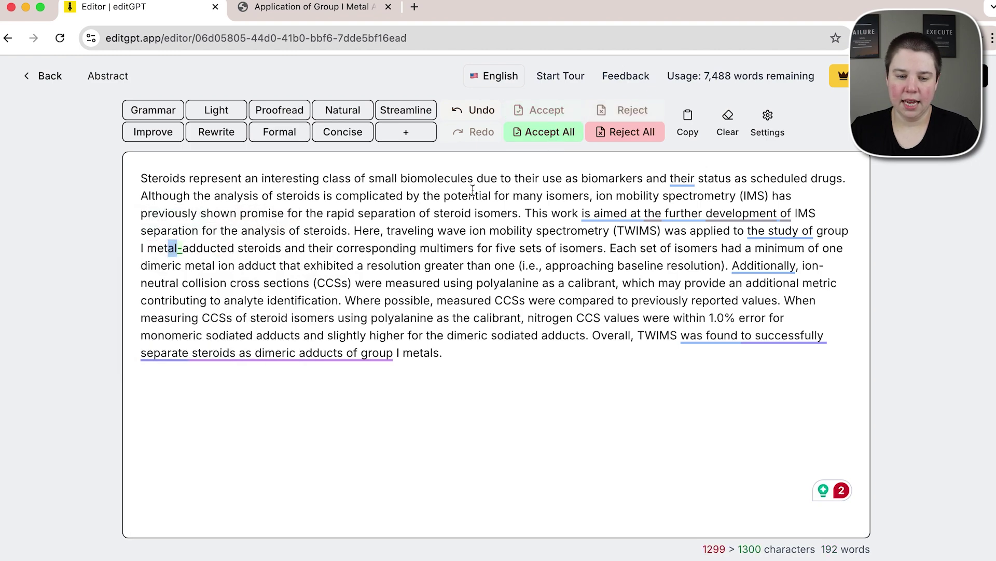
left_click(406, 301)
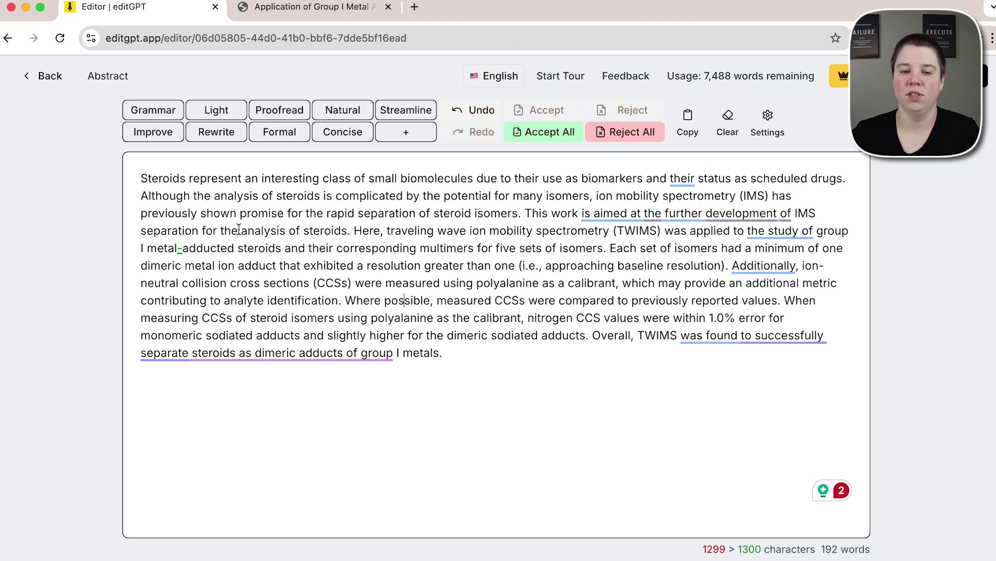
left_click(348, 111)
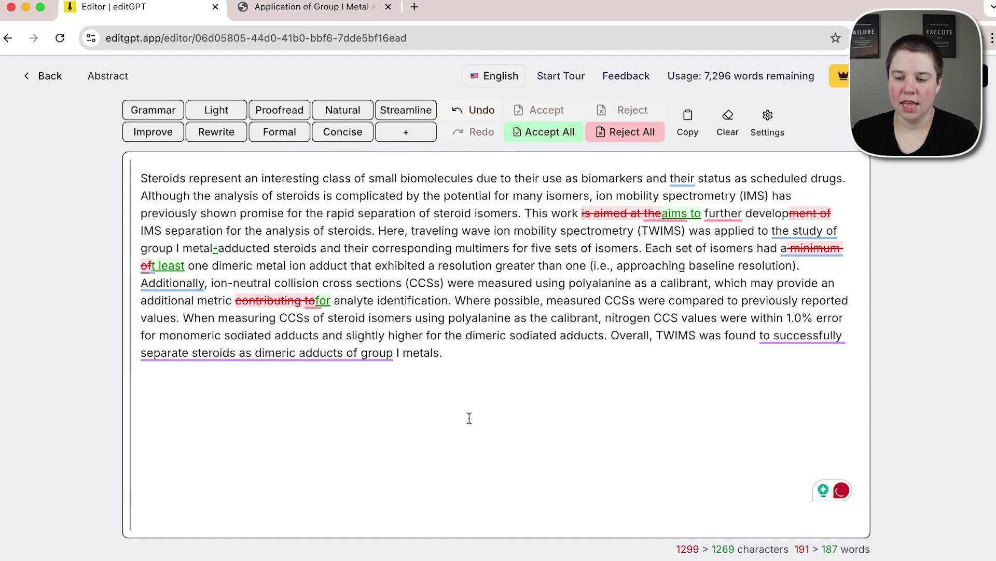
Review the awkward-phrasing fixes like 'aims to' and 'at least', then accept all.
mouse_move(600, 206)
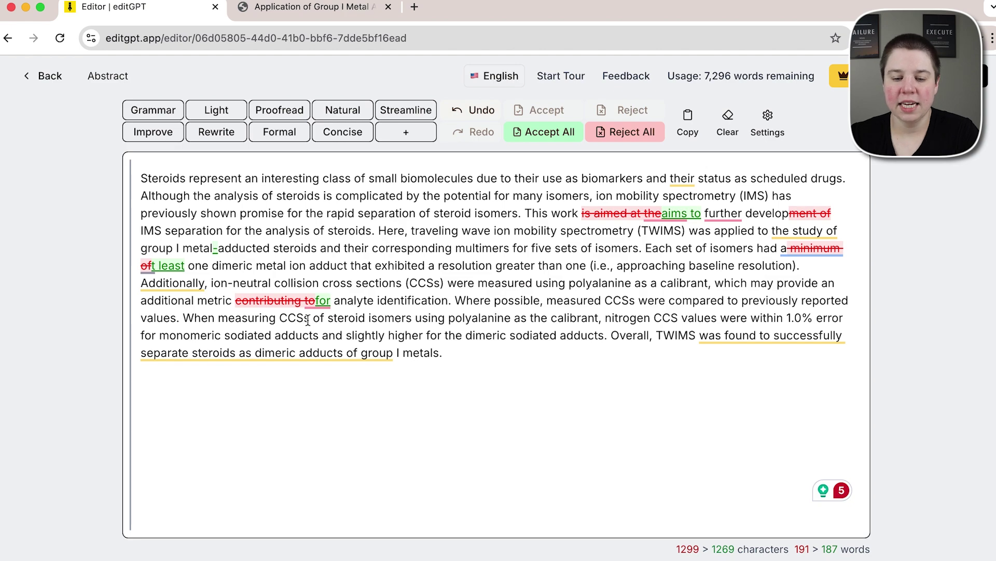
left_click(562, 139)
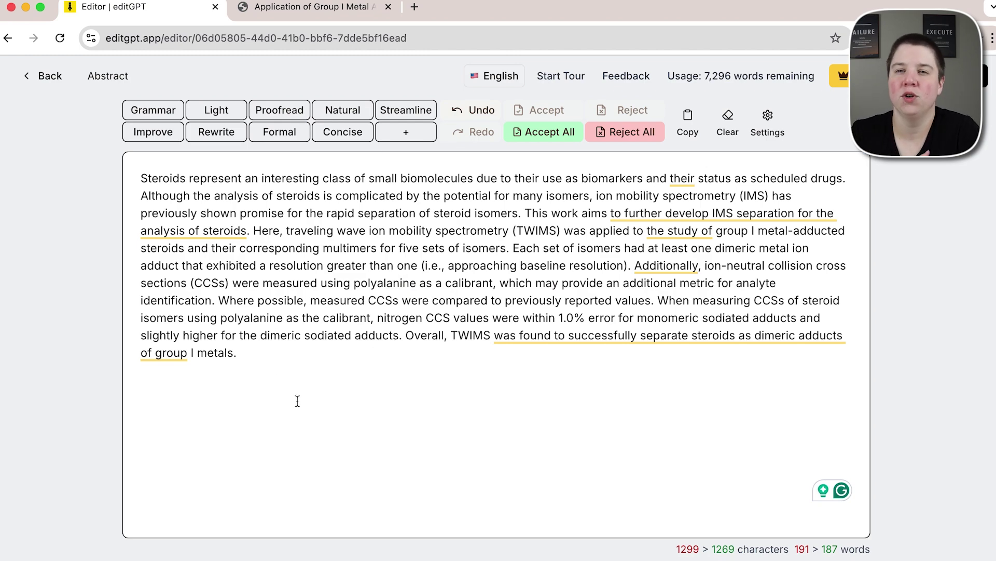
Rewrite the abstract for clarity and reject the rewording of the opening phrase.
left_click(212, 139)
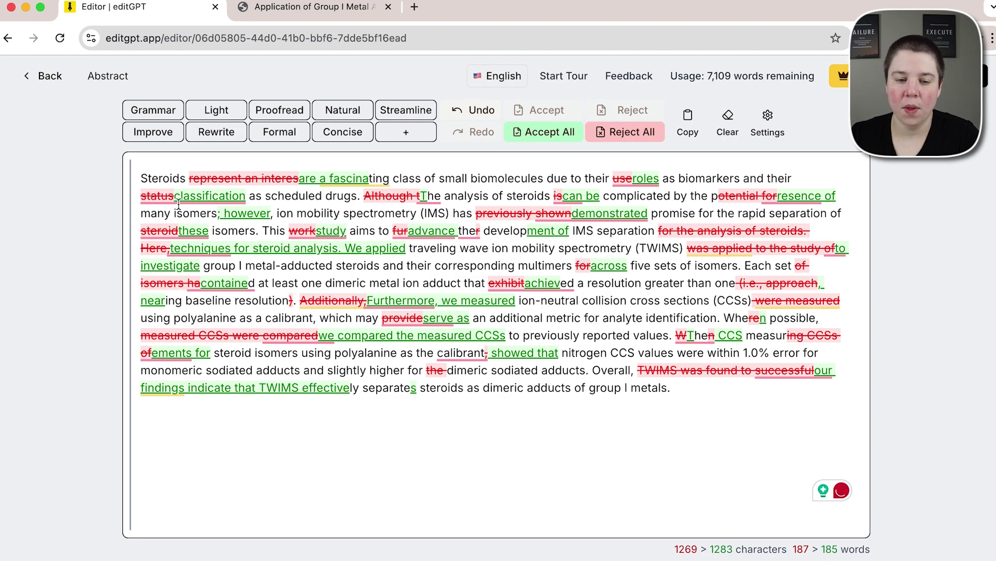
left_click(339, 180)
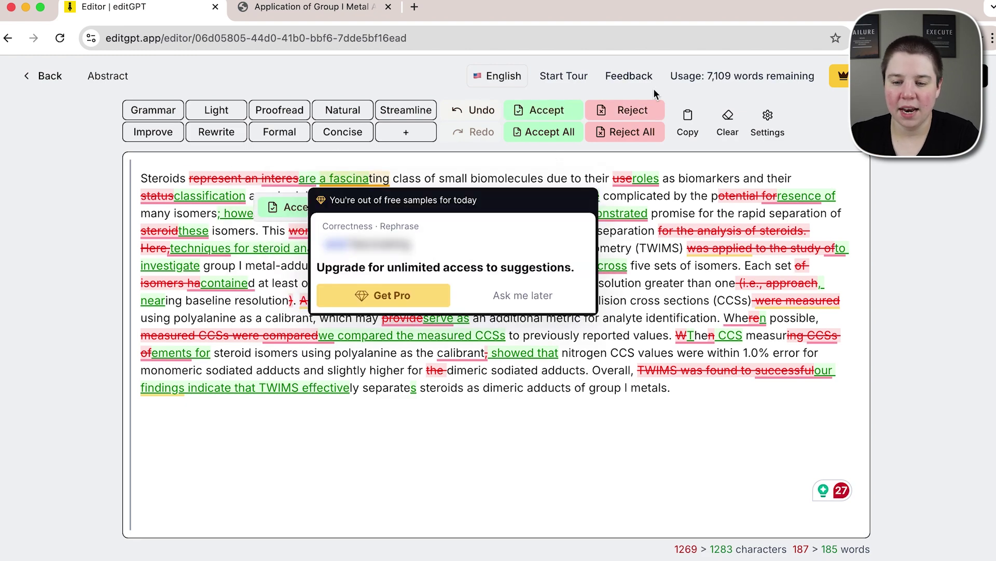
left_click(644, 109)
left_click(628, 115)
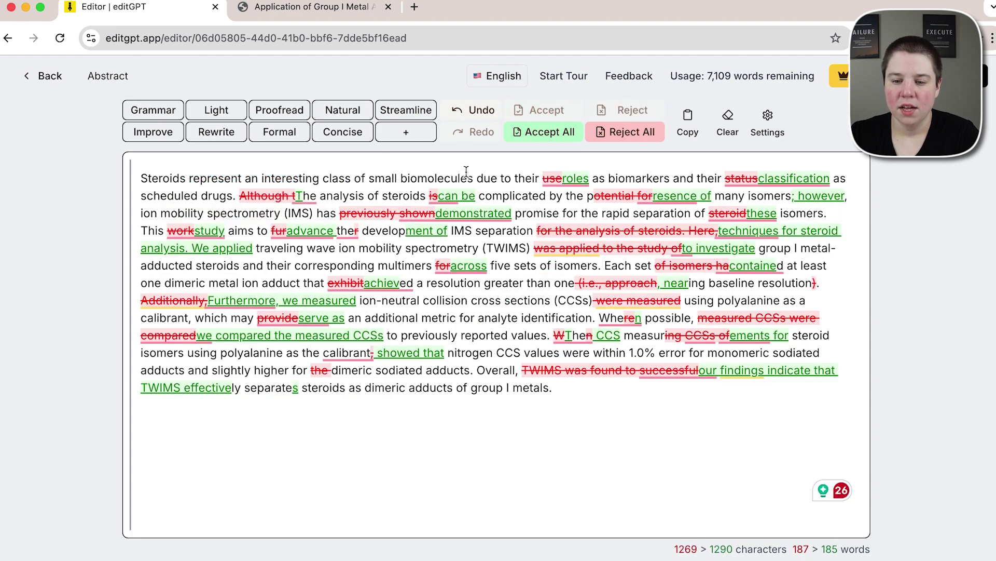
Accept the use→roles and for→across edits, then reject all remaining suggestions.
mouse_move(562, 175)
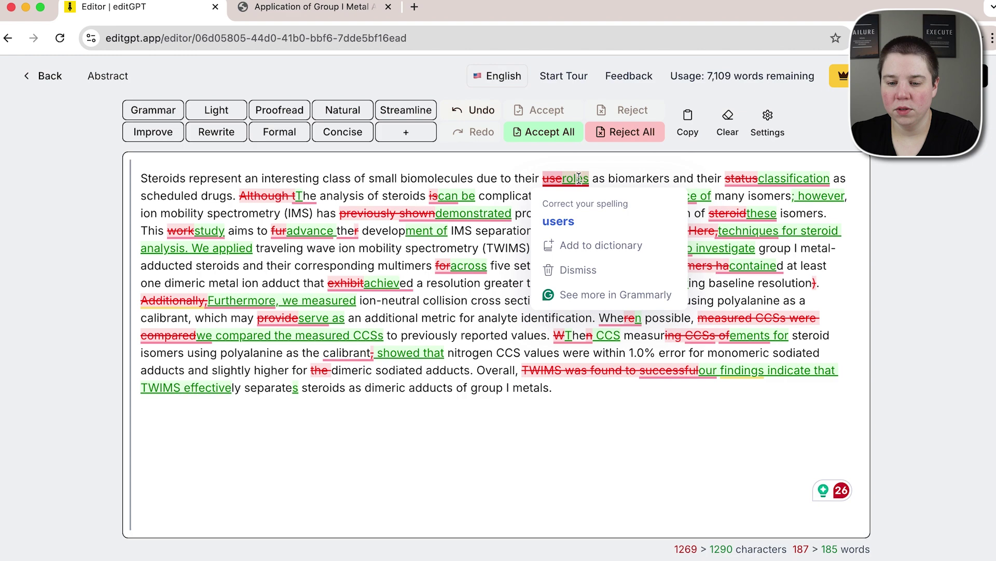
left_click(542, 177)
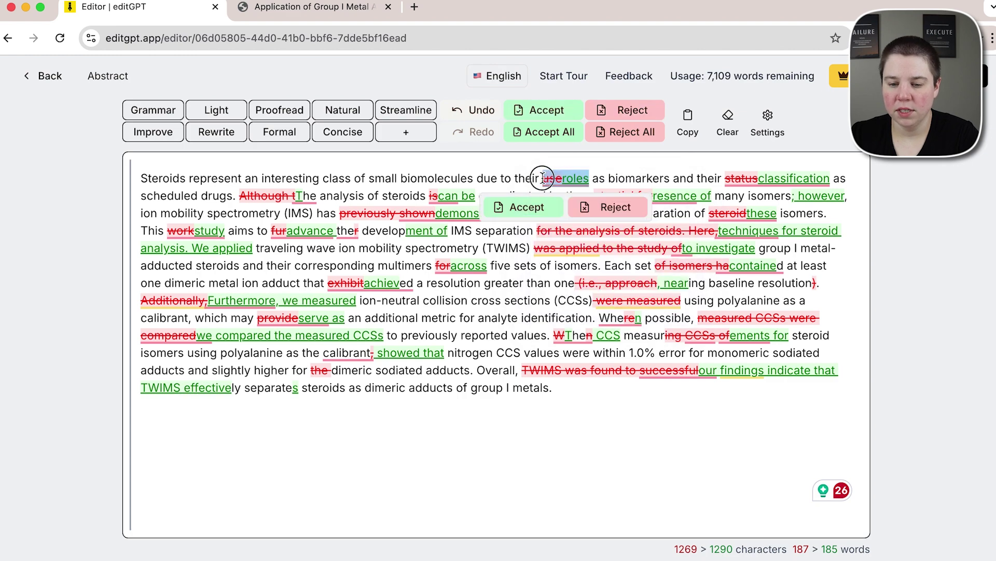
left_click(522, 209)
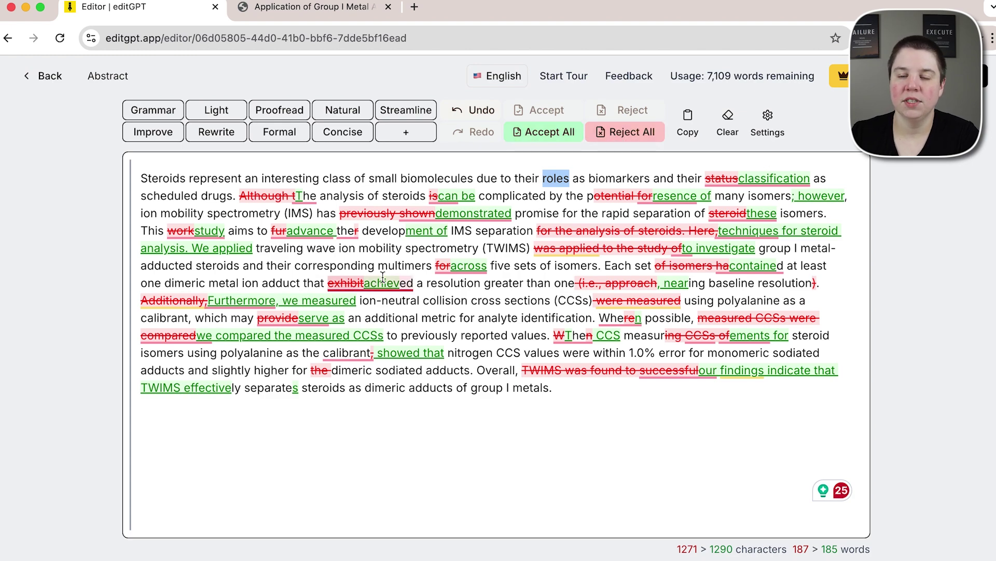
mouse_move(383, 283)
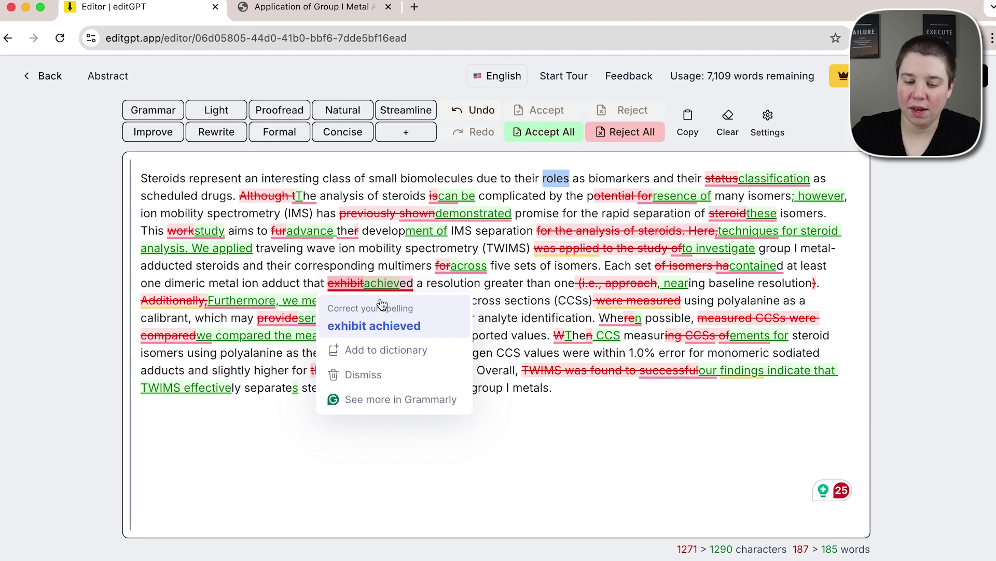
left_click(460, 298)
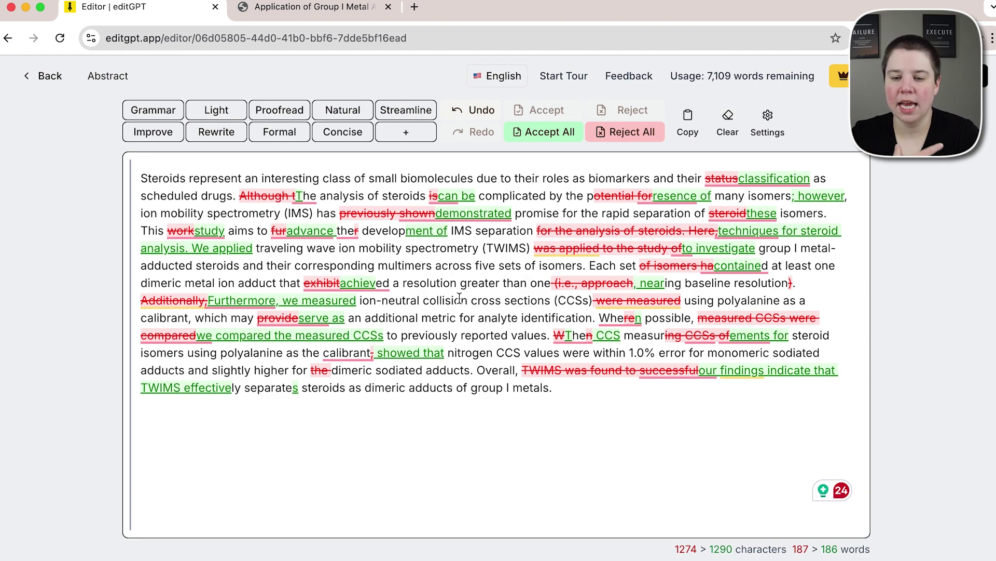
left_click(636, 134)
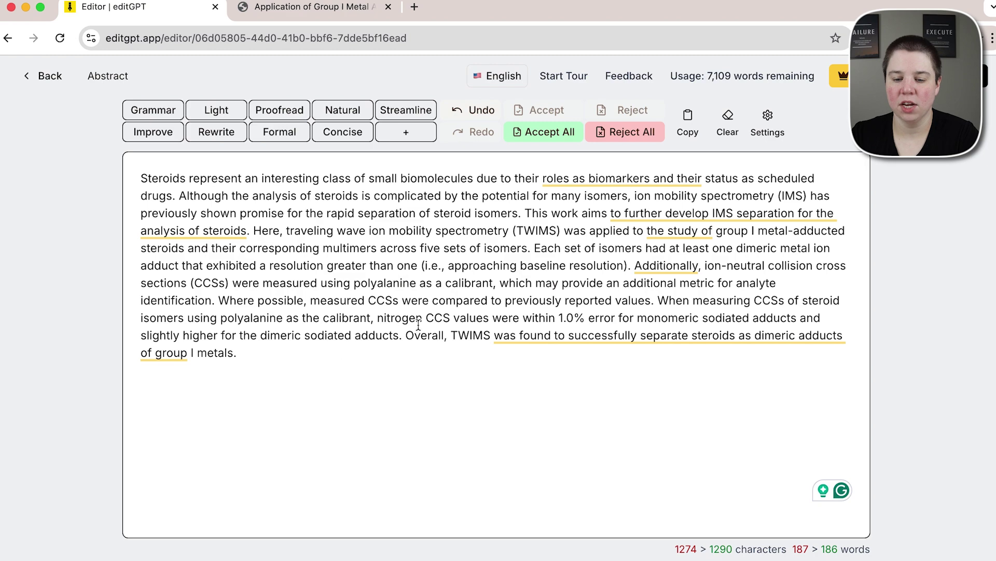
Rewrite the final sentence to 'TWIMS was effective in separating steroids' and save the document.
left_click(408, 335)
left_click_drag(408, 335, 407, 358)
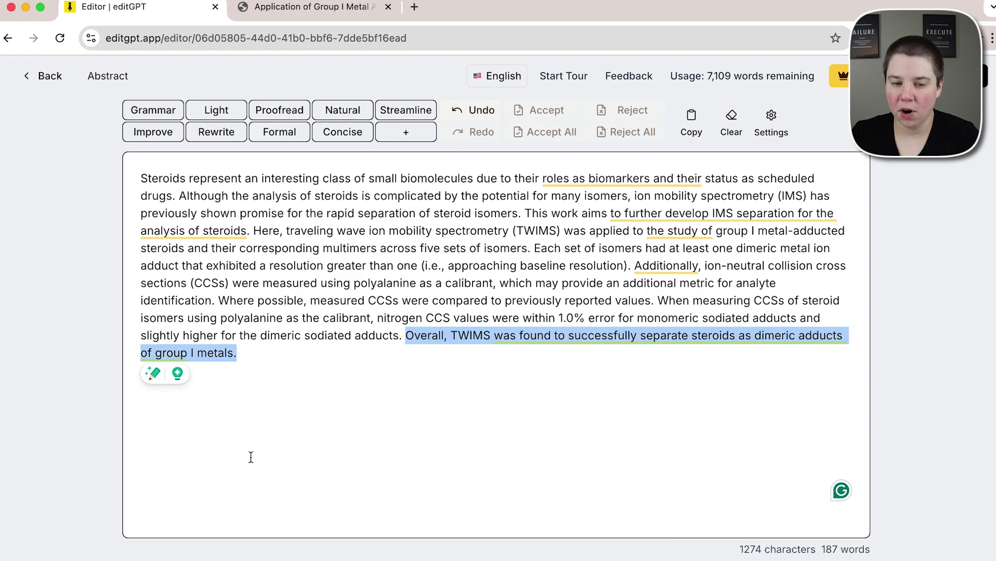
left_click(204, 142)
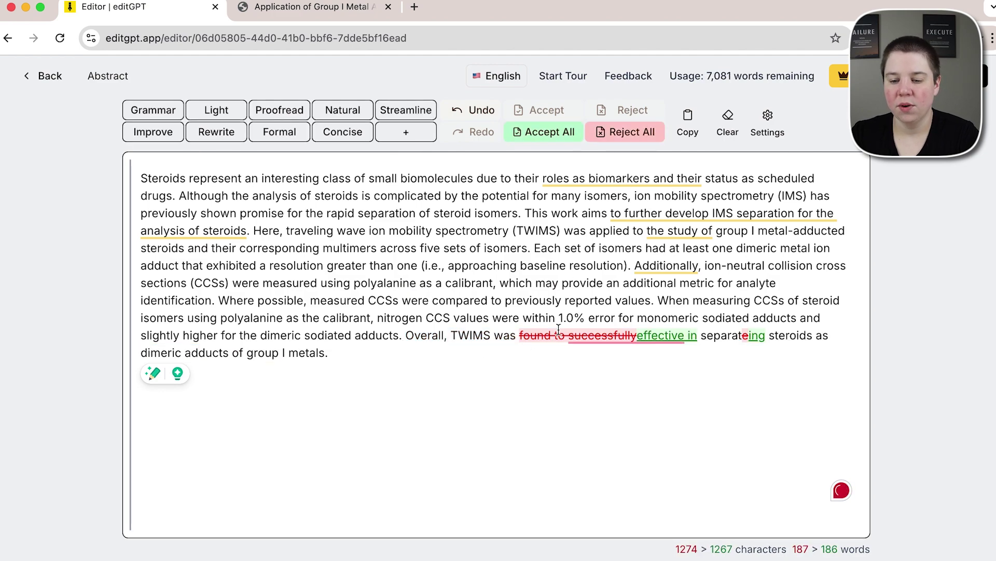
left_click(535, 137)
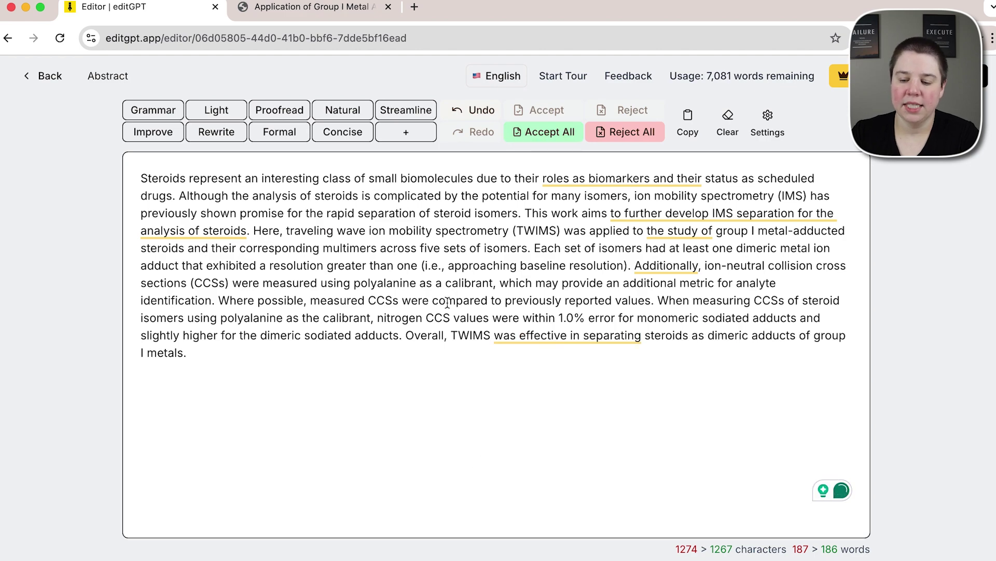
key("super+s")
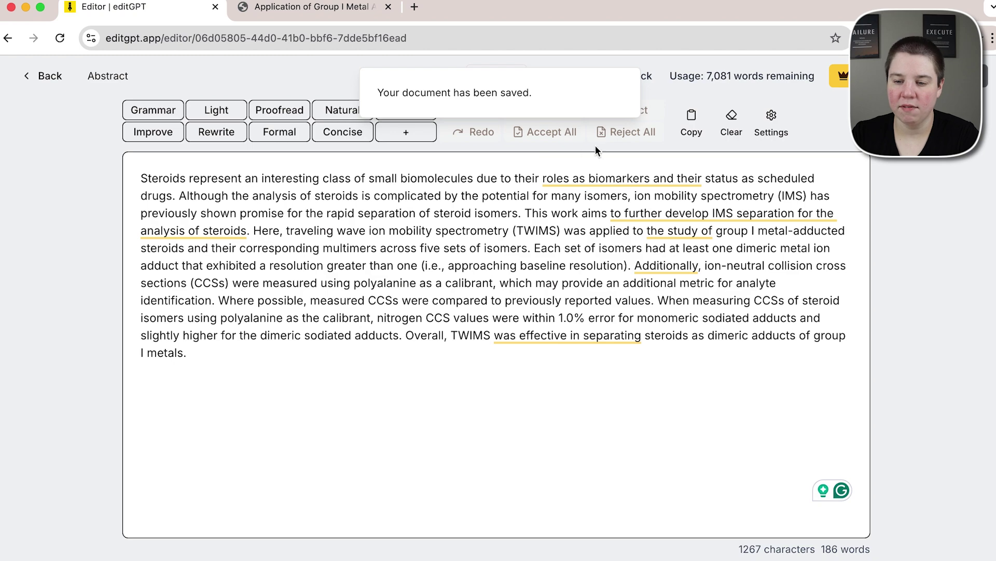
Turn on Enable Quick Prompting and Enable Suggestions Panel in Settings.
left_click(776, 125)
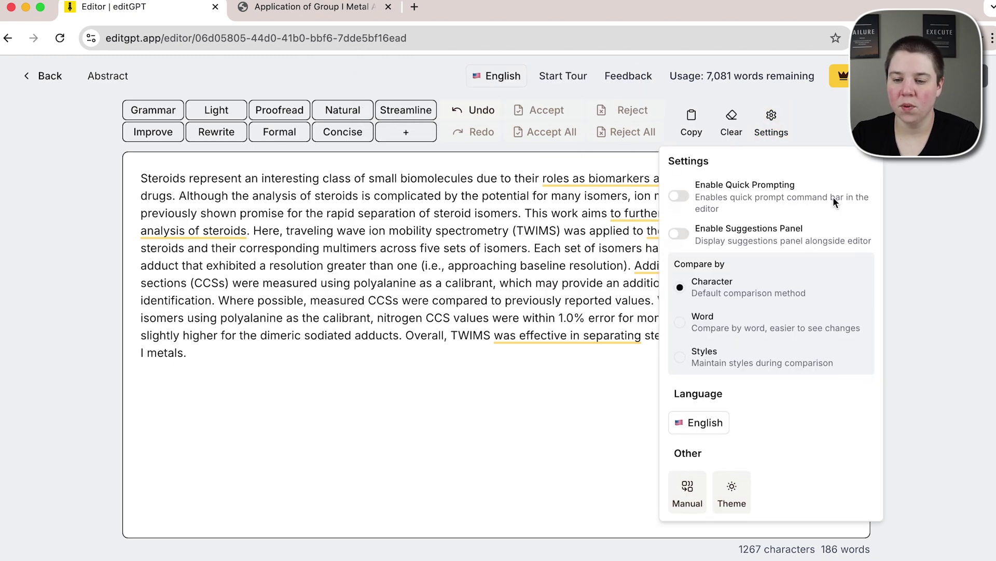
left_click(698, 193)
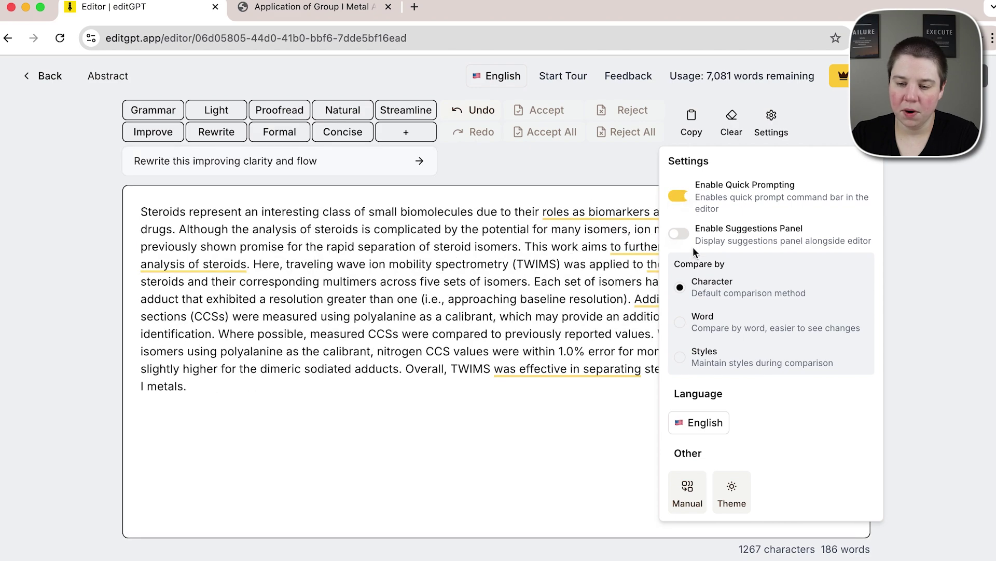
left_click(680, 236)
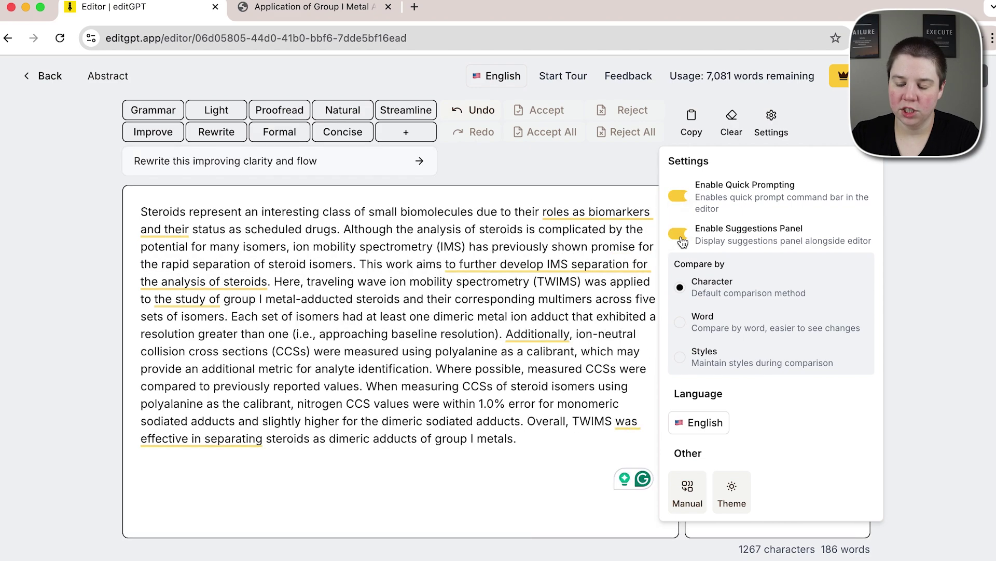
left_click(913, 224)
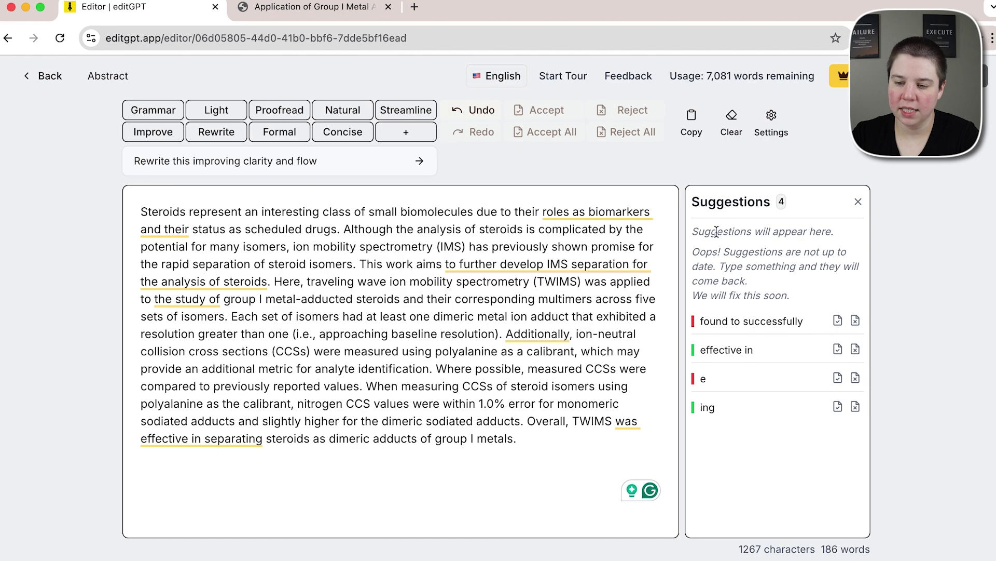
Check the ing suggestion in the panel, then set comparison to Compare by Word.
left_click_drag(718, 231, 733, 259)
left_click(733, 258)
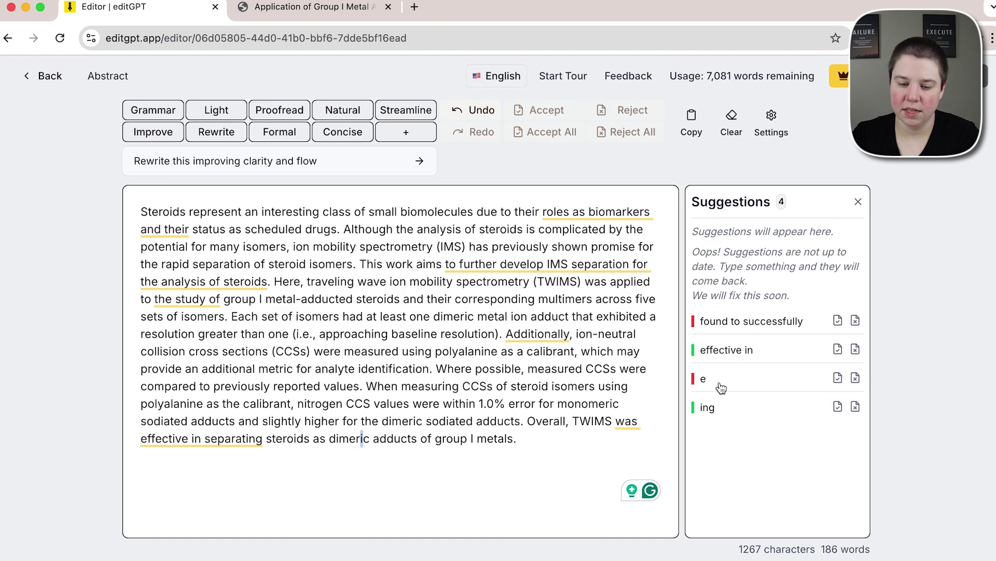
left_click(716, 410)
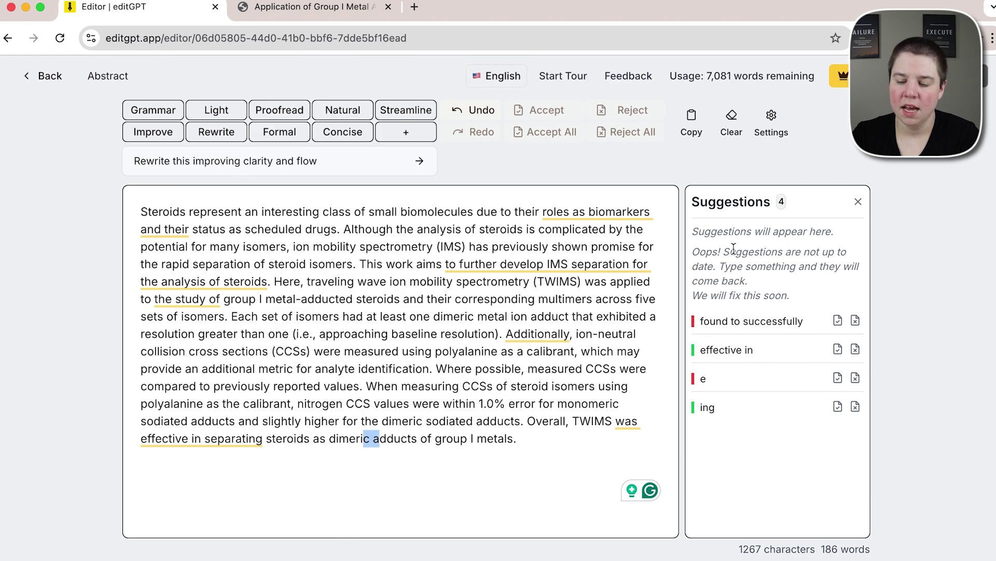
left_click(770, 129)
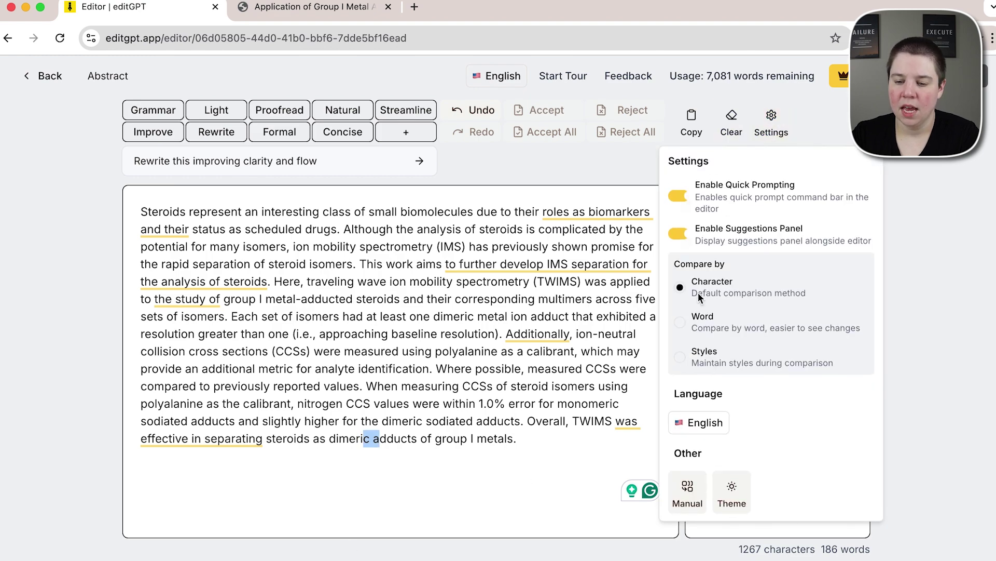
left_click(686, 325)
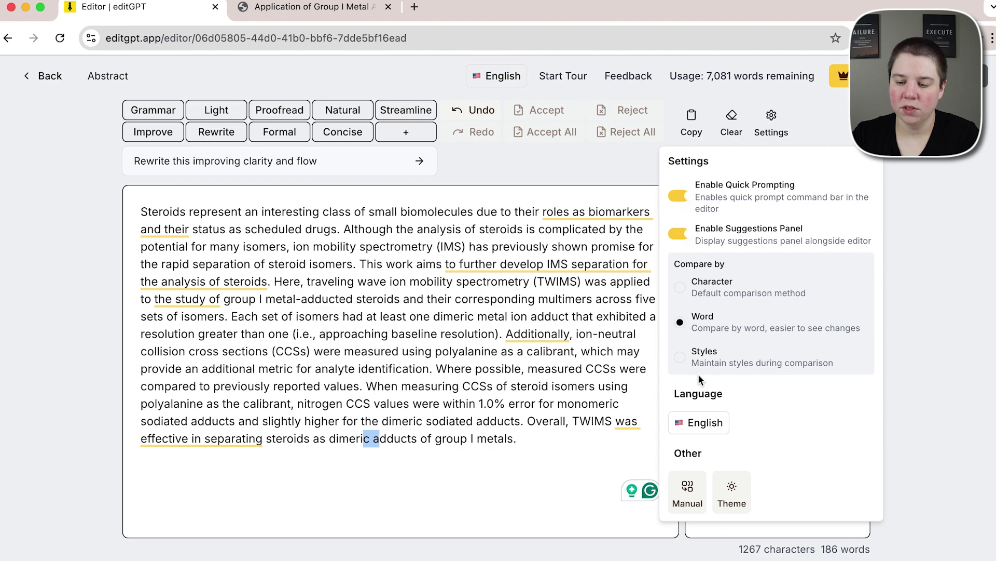
Set the editor theme to Dark, then open and close the empty Manual Compare dialog.
left_click(733, 488)
left_click(690, 450)
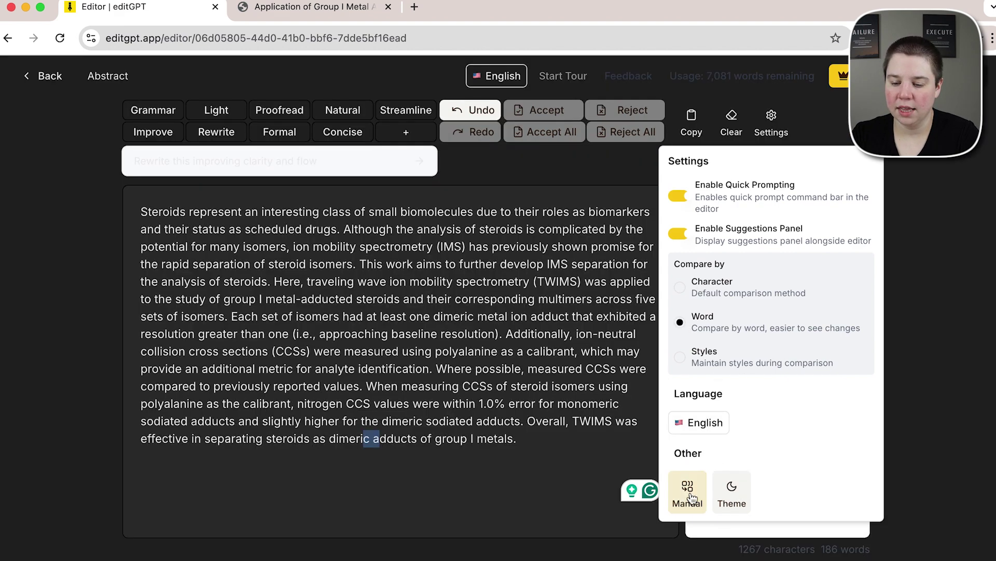
left_click(690, 496)
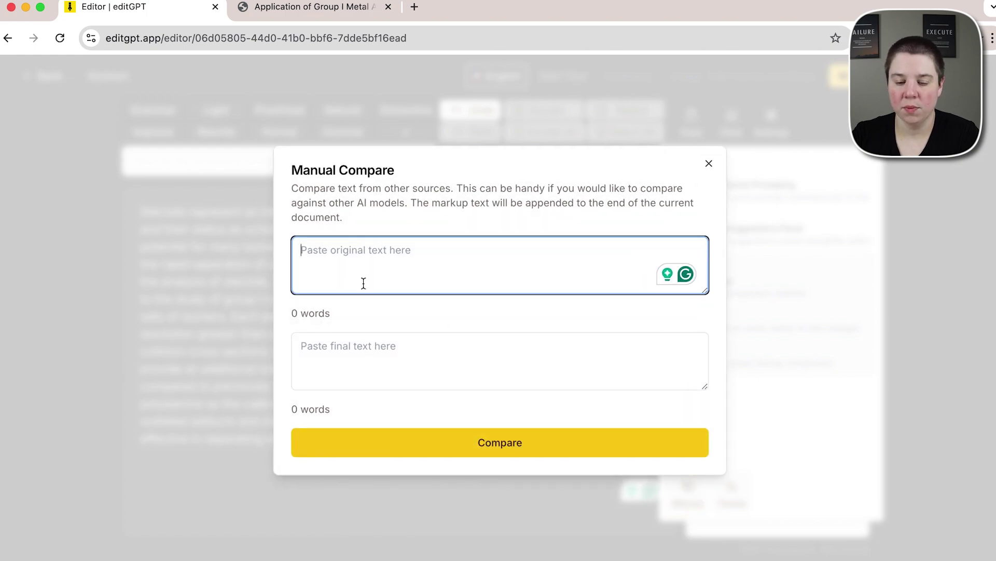
left_click(710, 165)
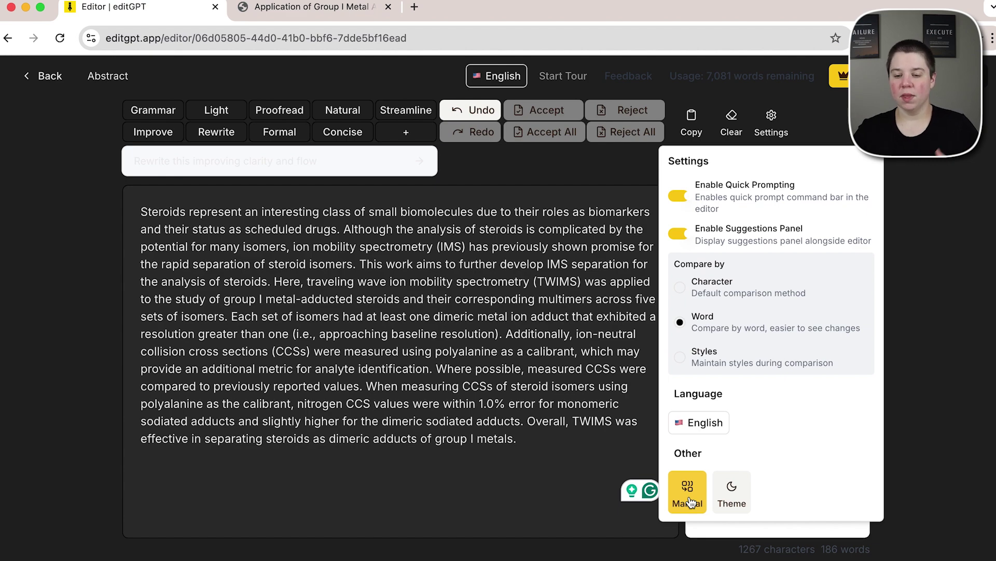
Turn off Enable Suggestions Panel in Settings.
left_click(934, 210)
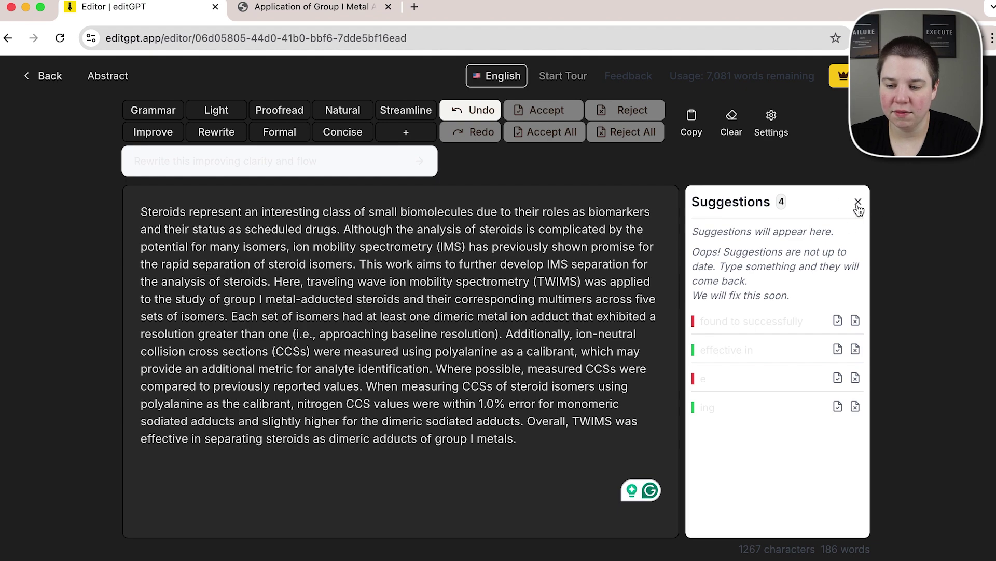
left_click(783, 115)
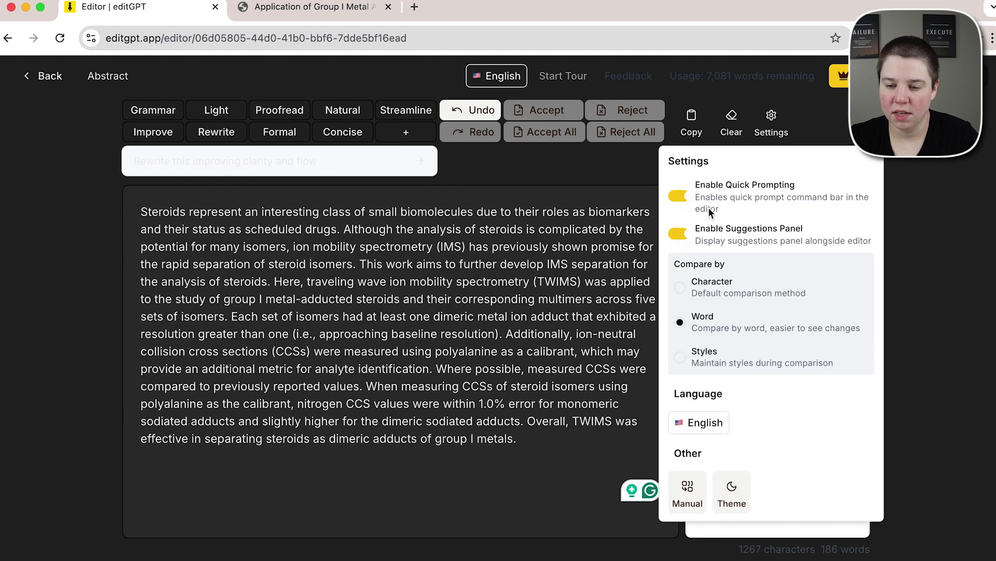
left_click(684, 234)
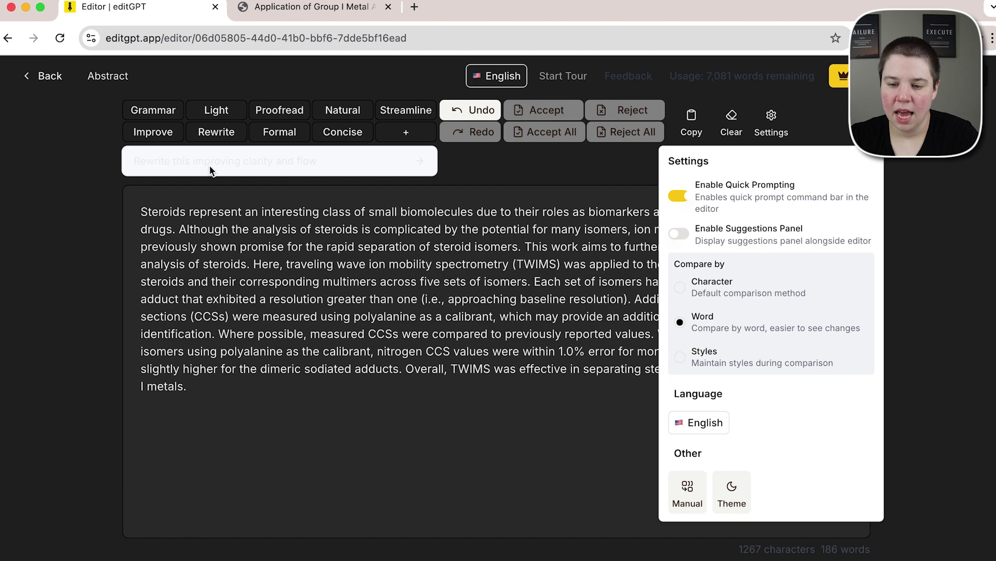
Turn off Enable Quick Prompting and close Settings.
left_click(185, 163)
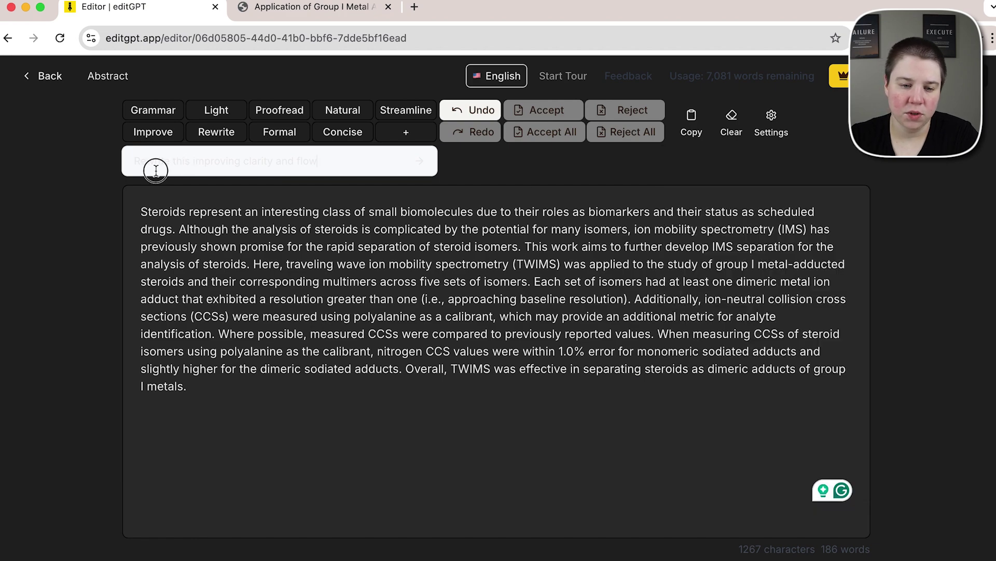
left_click(247, 394)
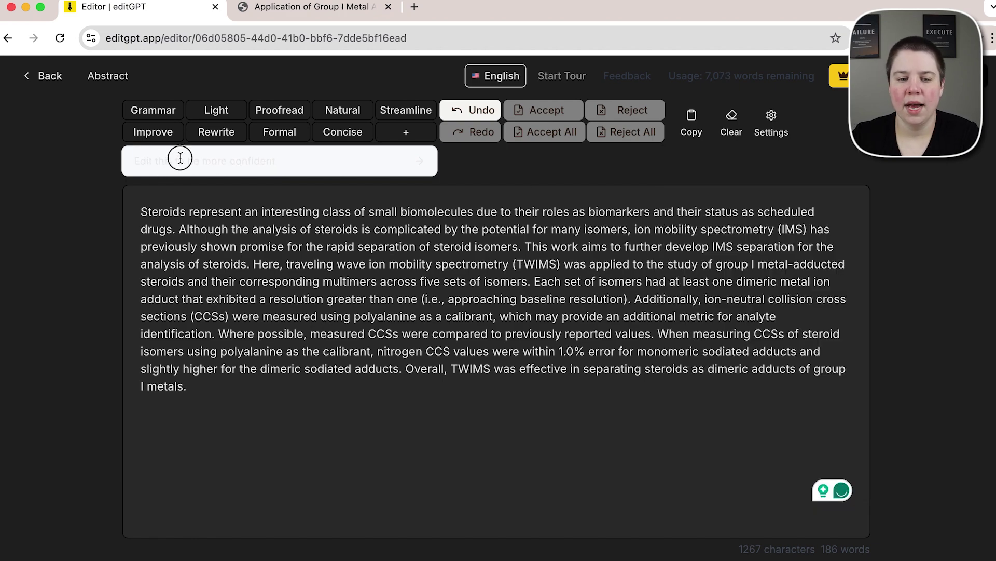
left_click(180, 158)
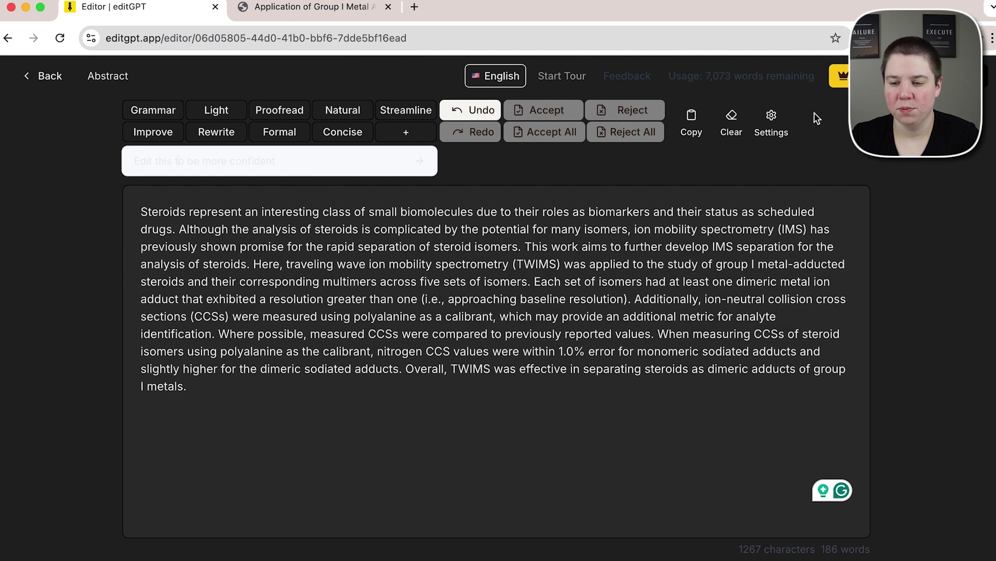
left_click(772, 122)
left_click(680, 197)
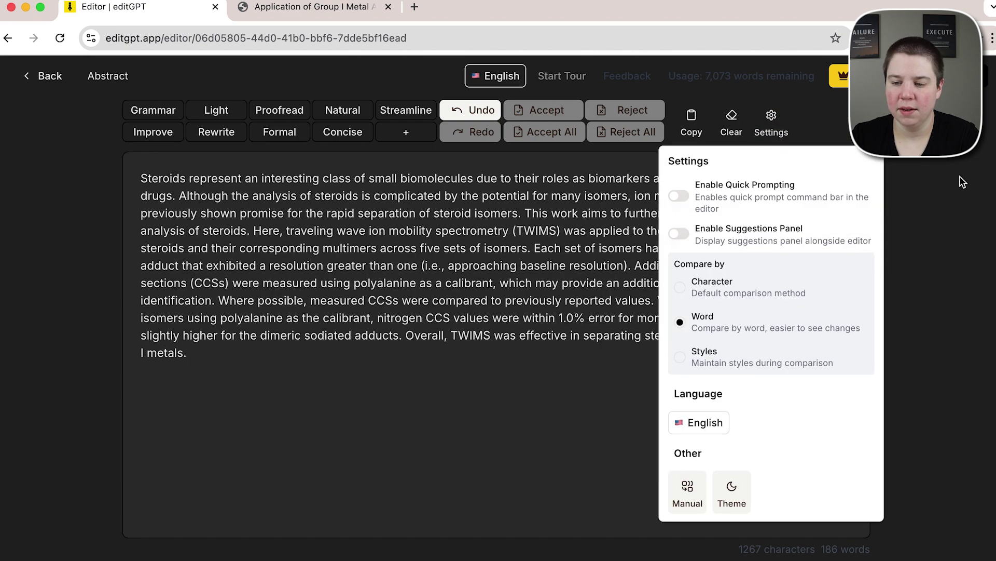
left_click(958, 182)
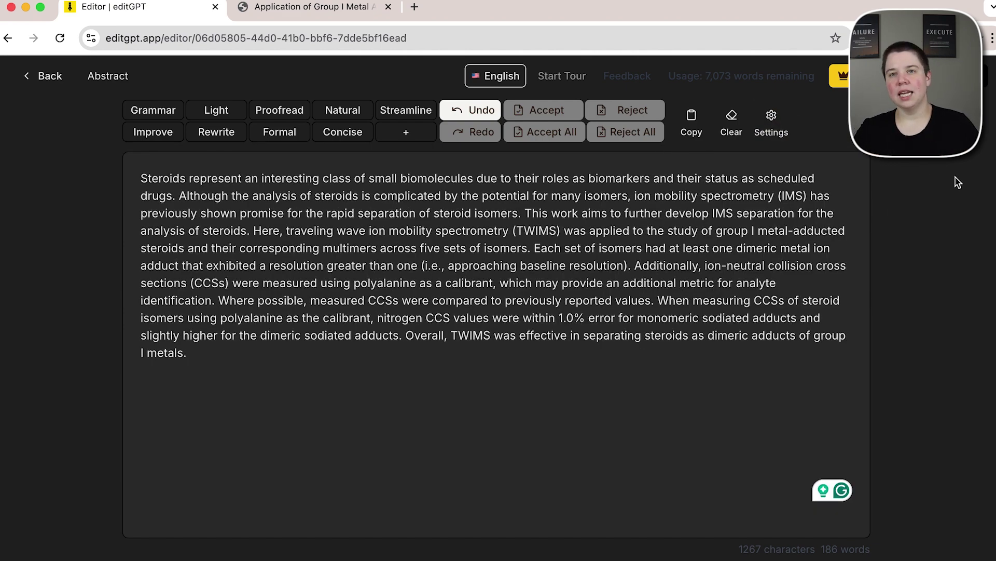